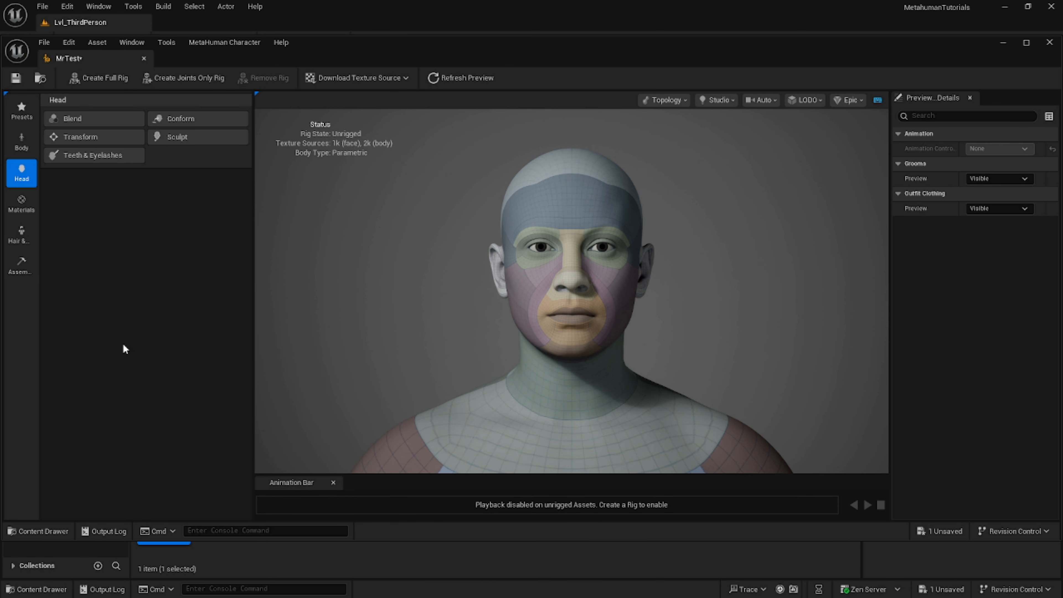
scroll(370, 349, down, 5)
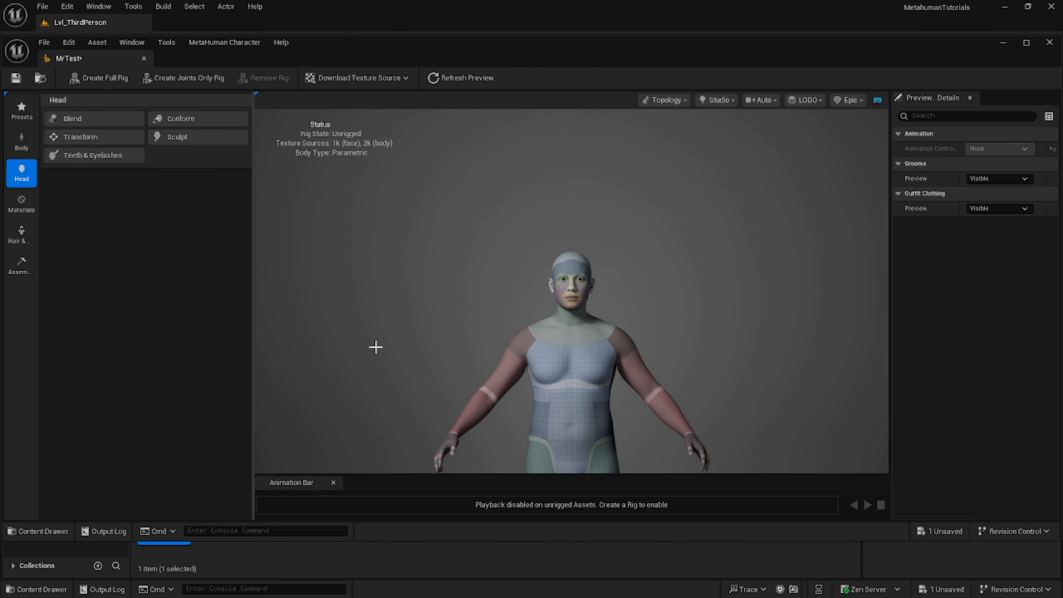
scroll(376, 347, down, 2)
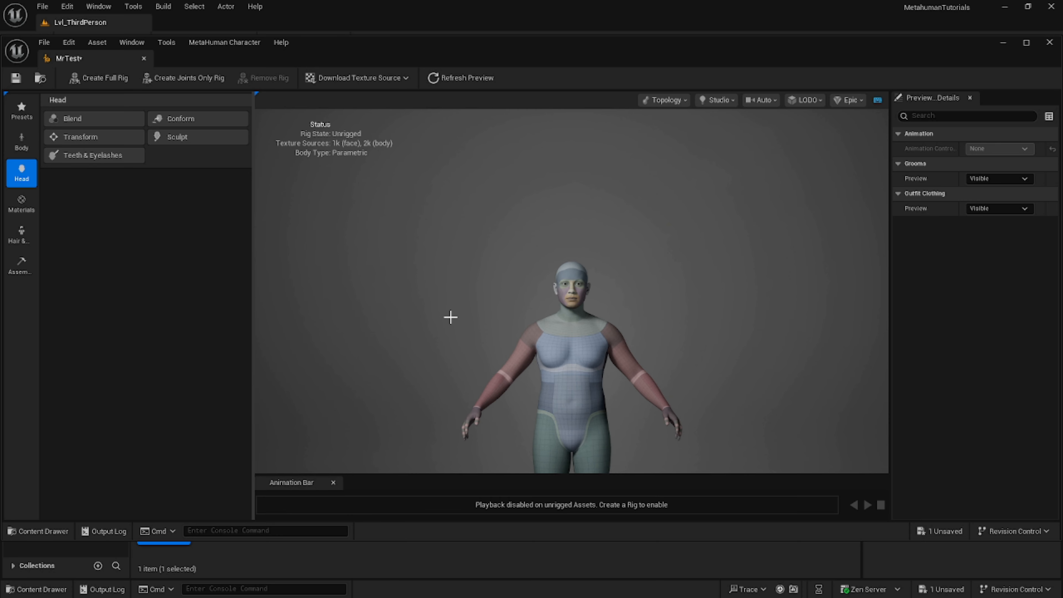
middle_drag(446, 317, 444, 311)
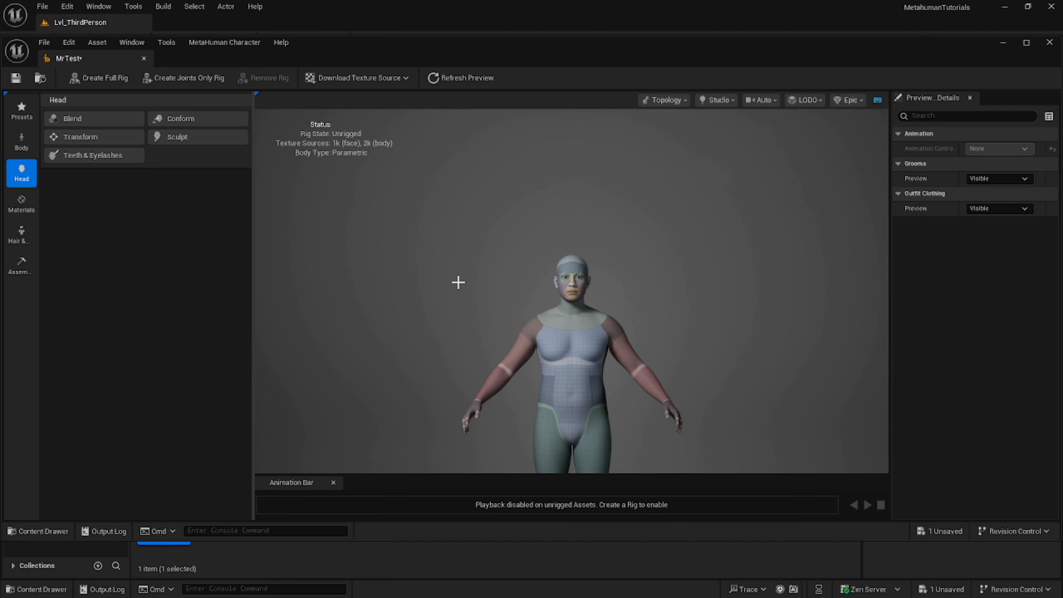
scroll(465, 299, down, 1)
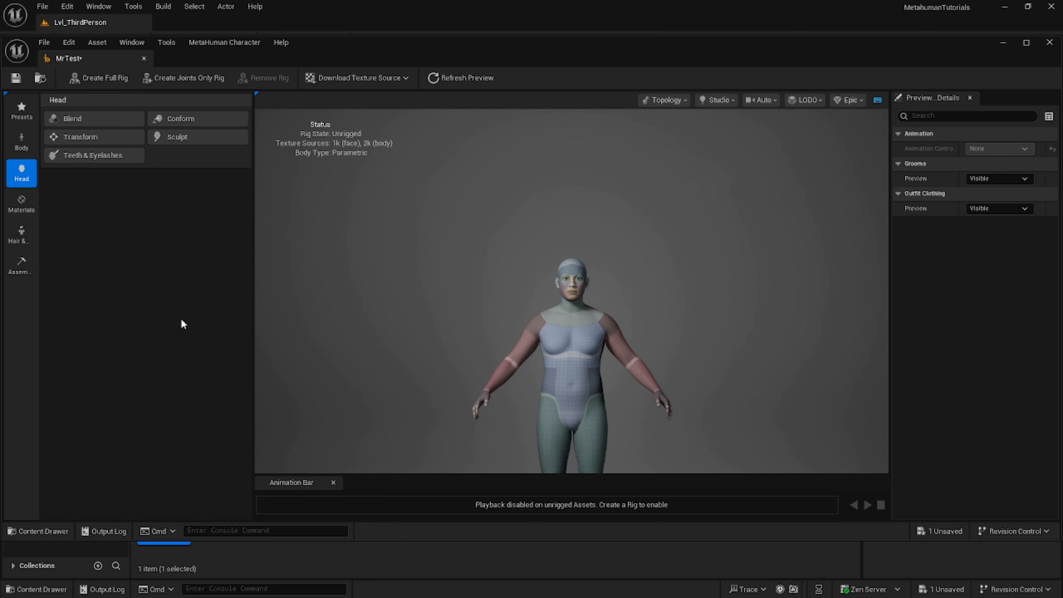
Conform the body by importing UncleJim_Body.dna from D:/DCC UE5/DNA, keeping Import Whole Rig enabled
click(22, 141)
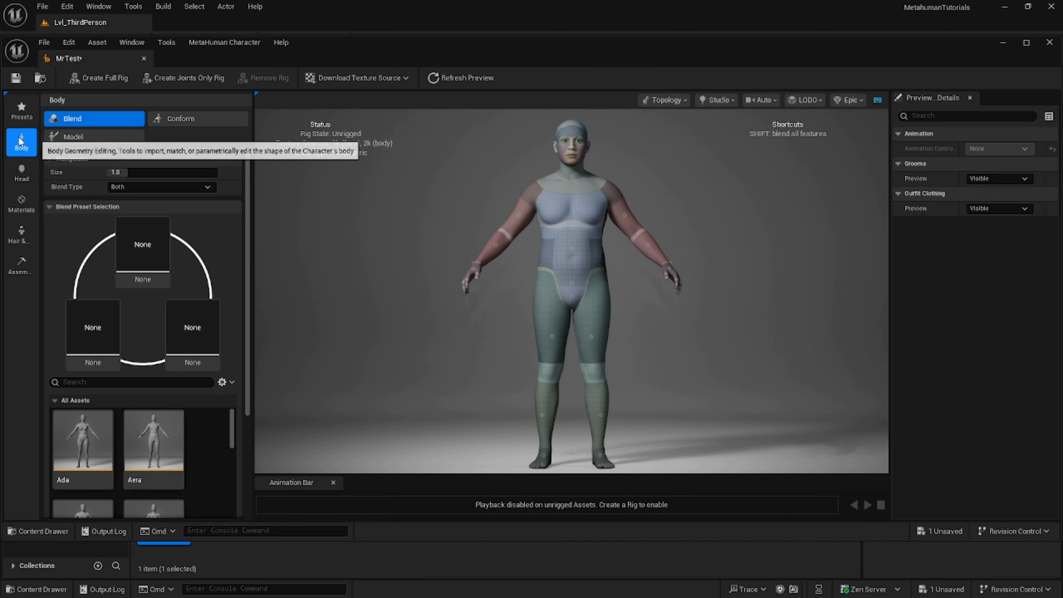
click(176, 119)
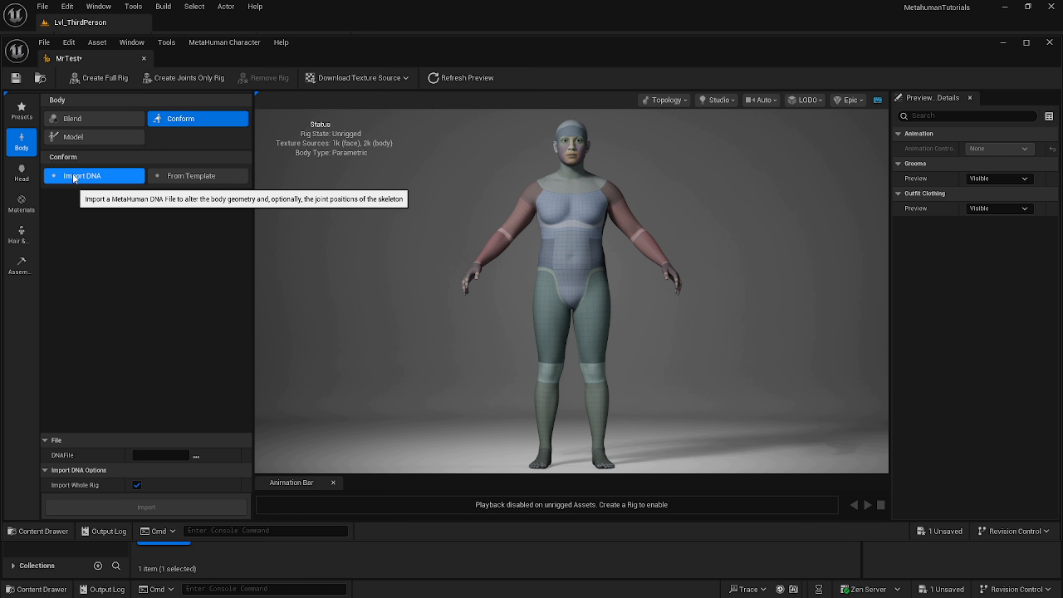
click(196, 455)
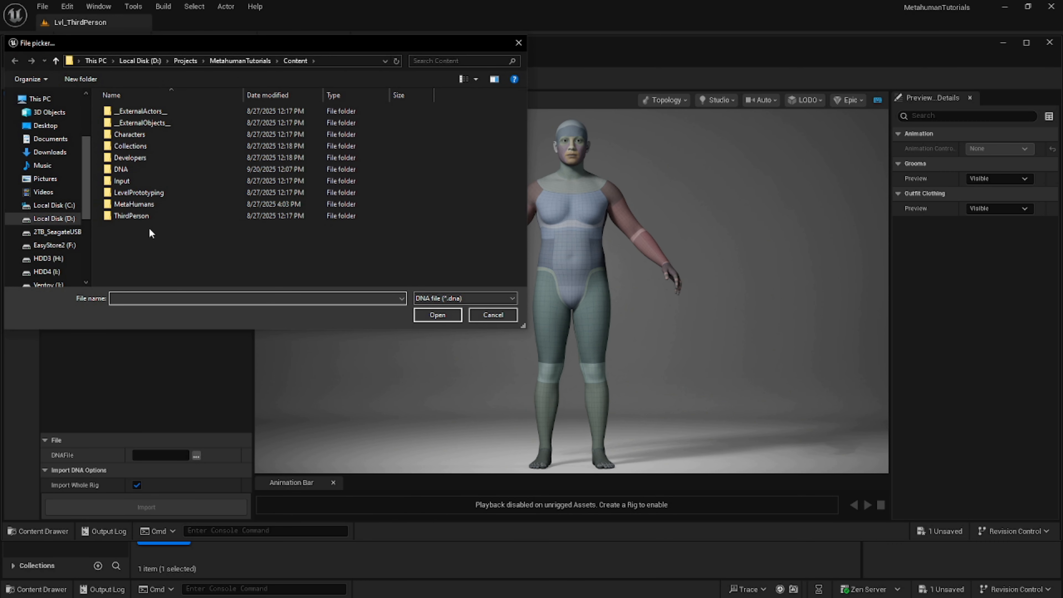
double_click(114, 170)
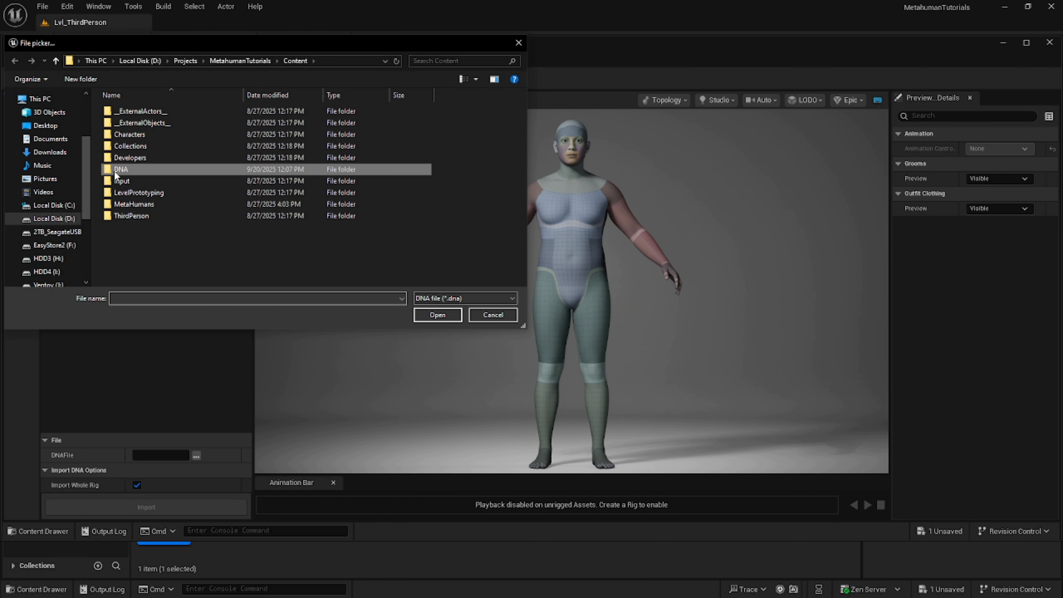
click(186, 60)
click(146, 61)
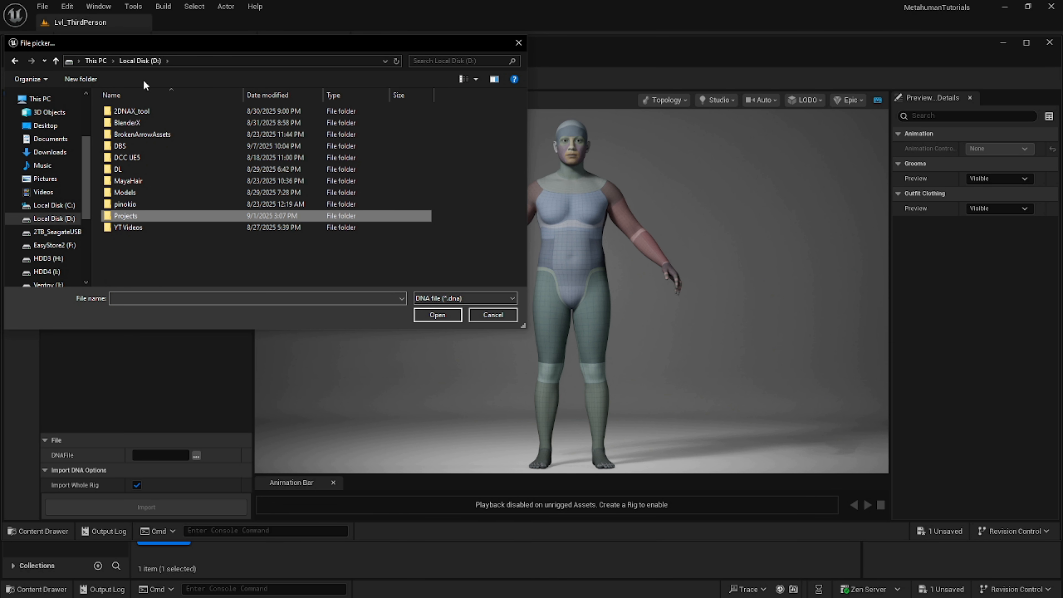
double_click(119, 158)
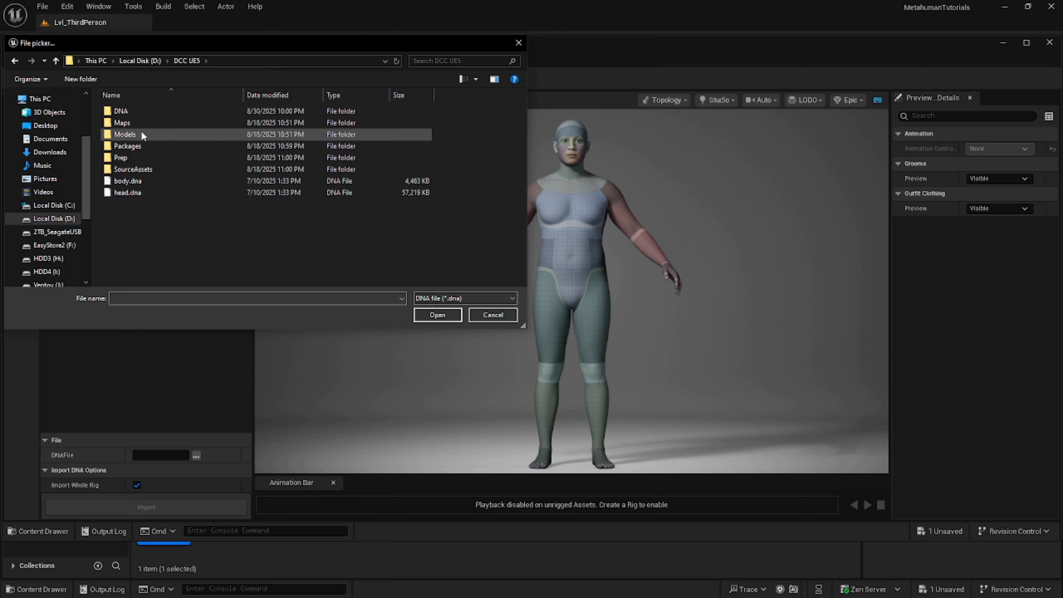
double_click(122, 111)
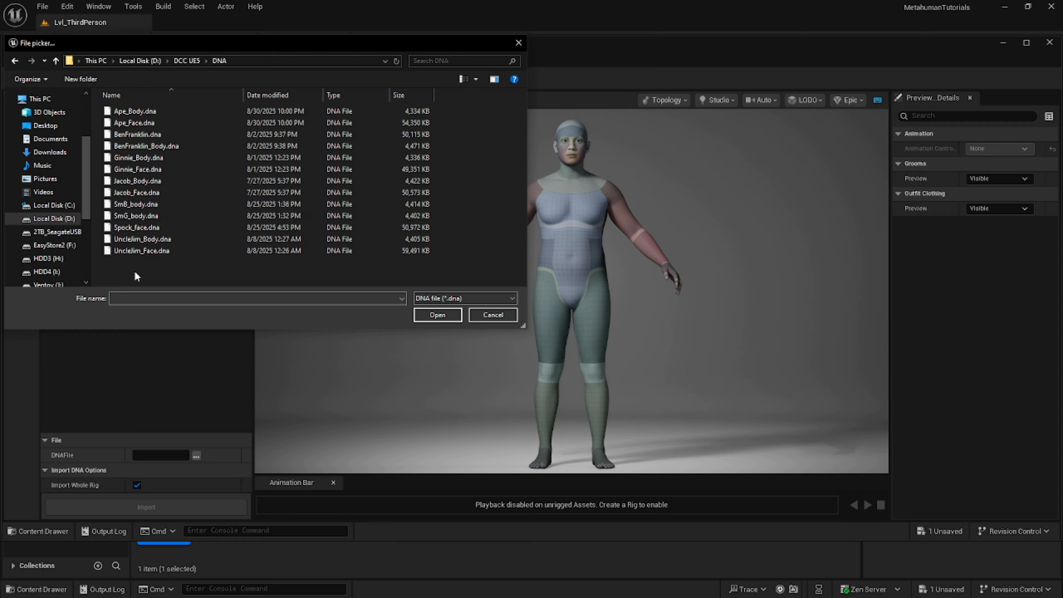
click(112, 242)
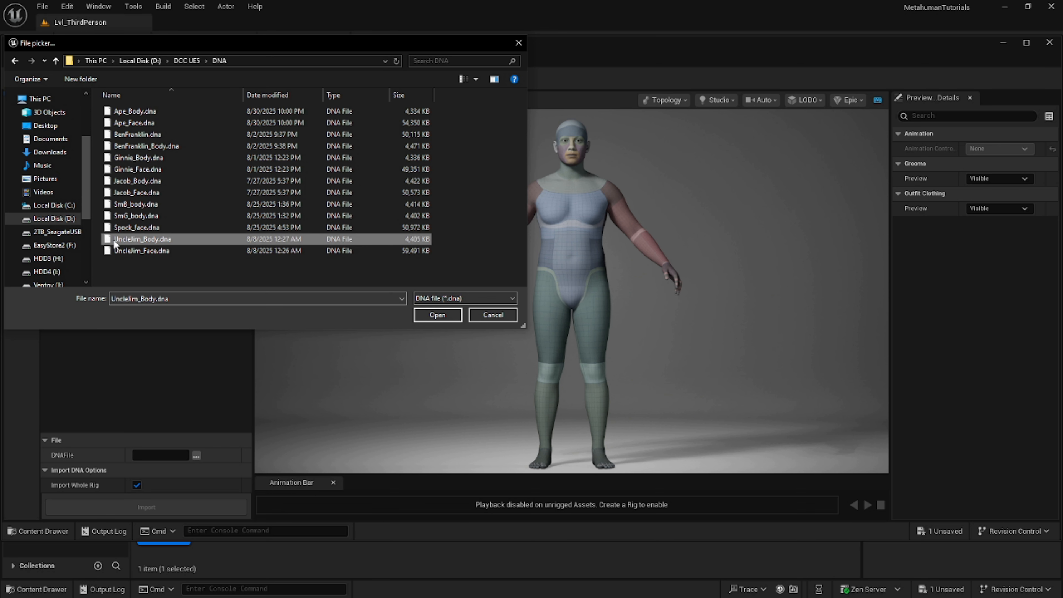
click(434, 316)
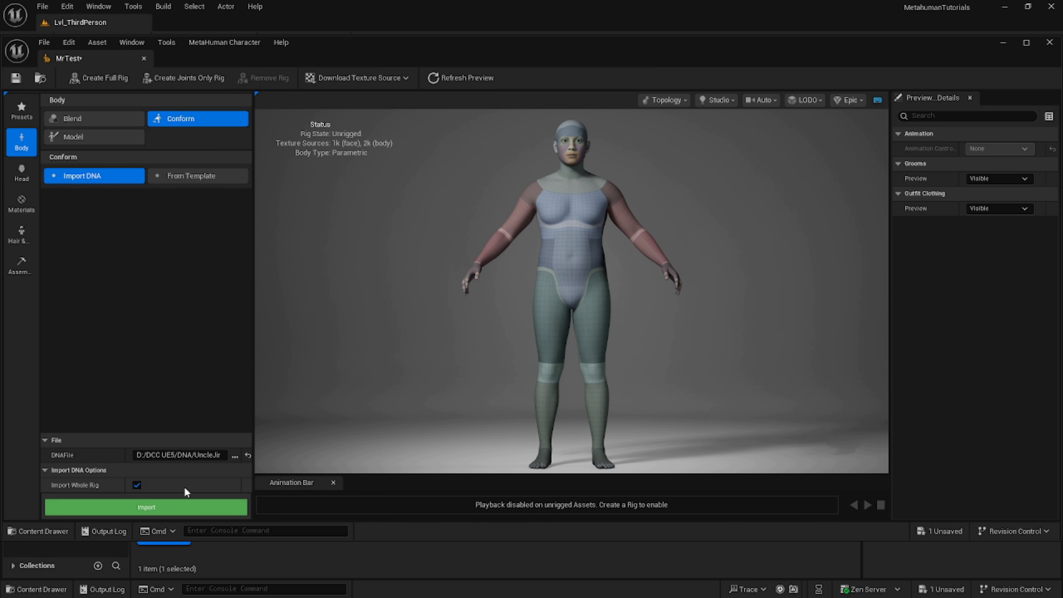
click(126, 507)
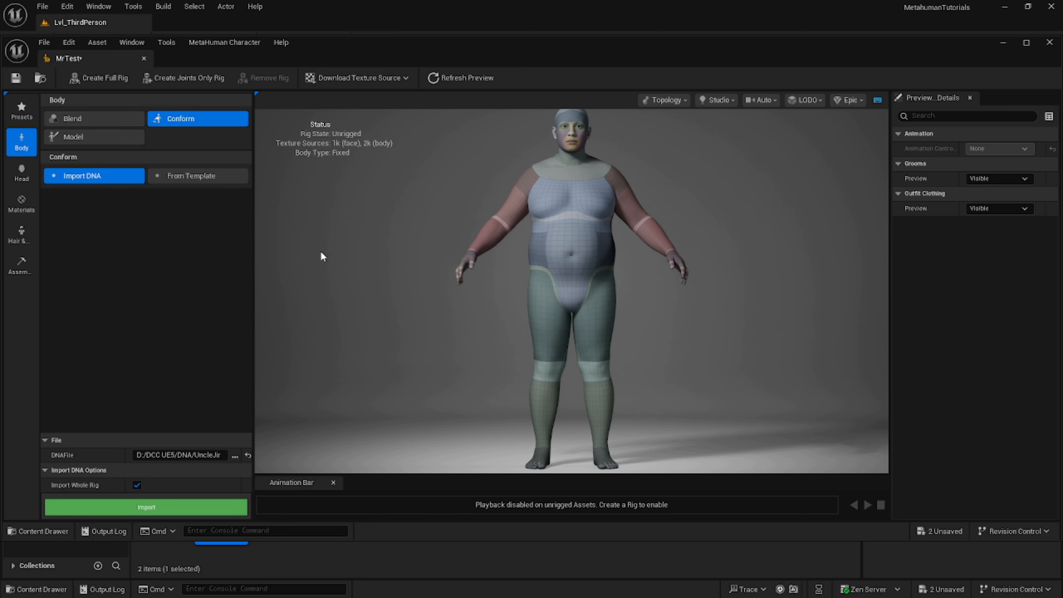
scroll(380, 257, down, 2)
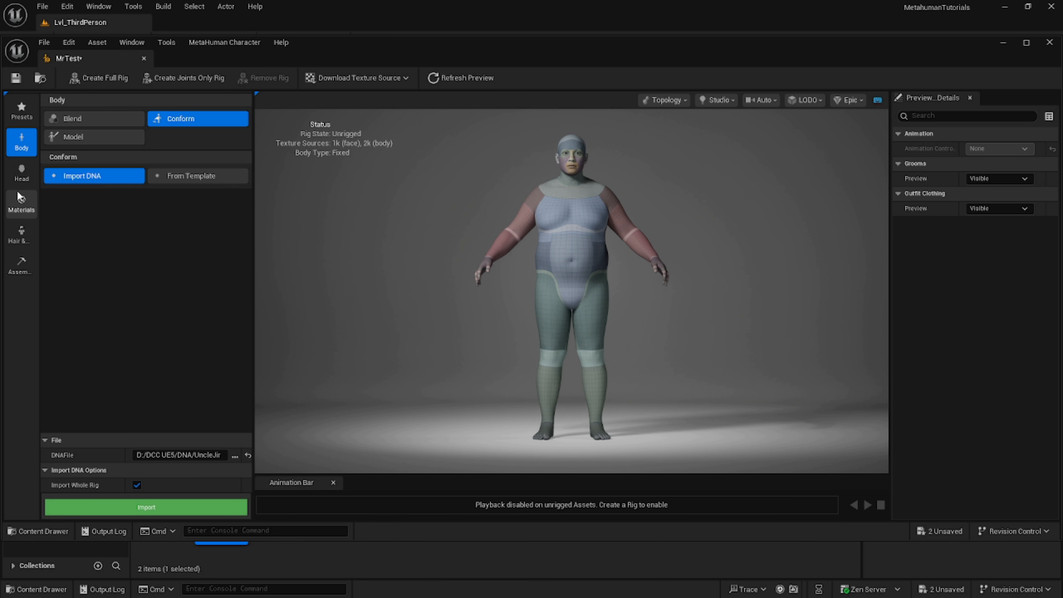
Conform the head by importing UncleJim_Face.dna from the same DNA folder, keeping Import Whole Rig enabled
click(18, 174)
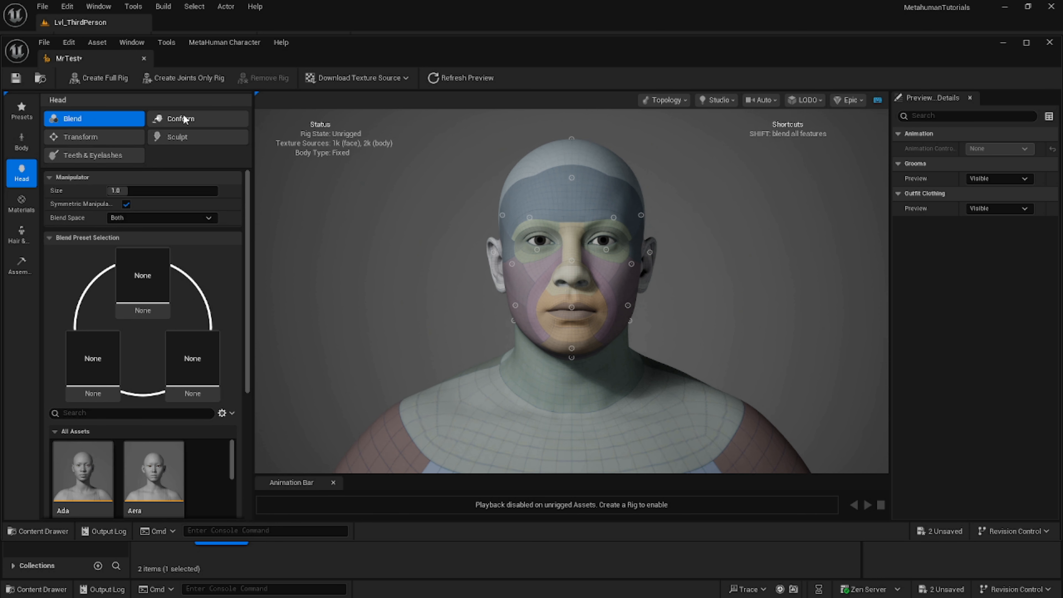
click(188, 118)
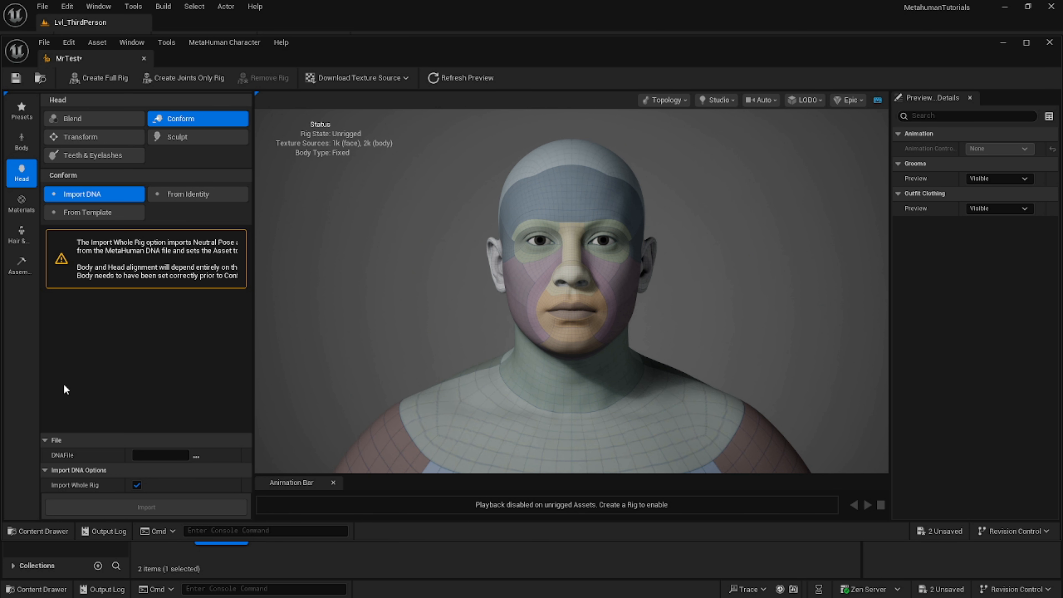
click(196, 456)
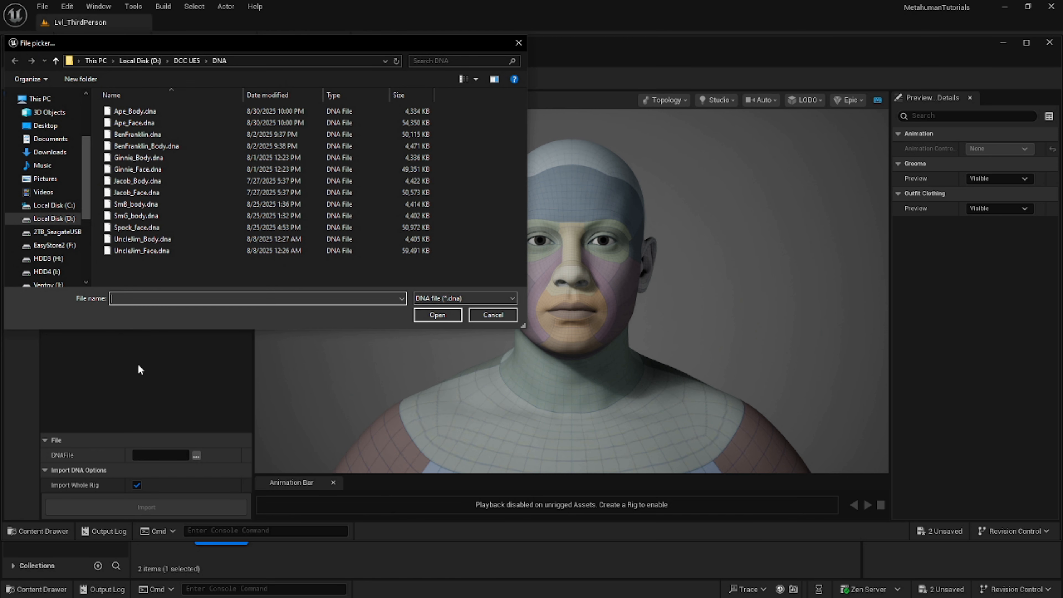
click(131, 250)
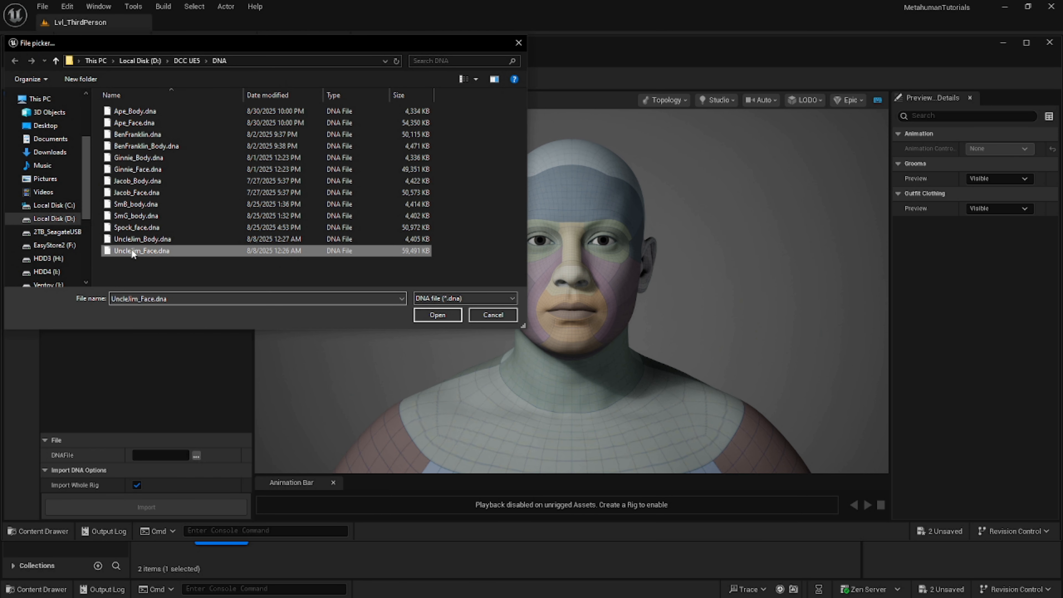
click(433, 317)
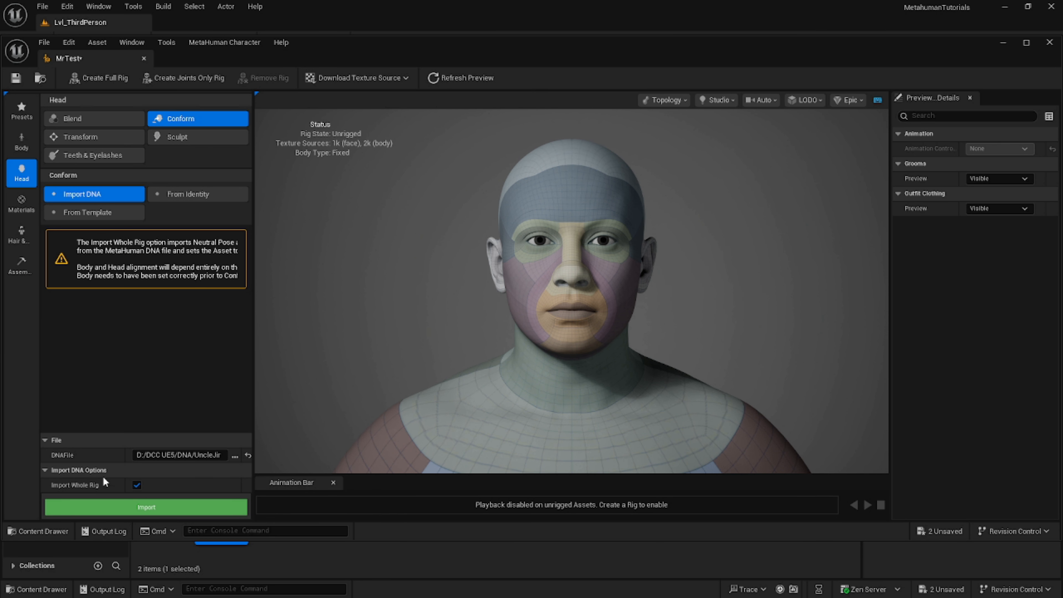
click(144, 508)
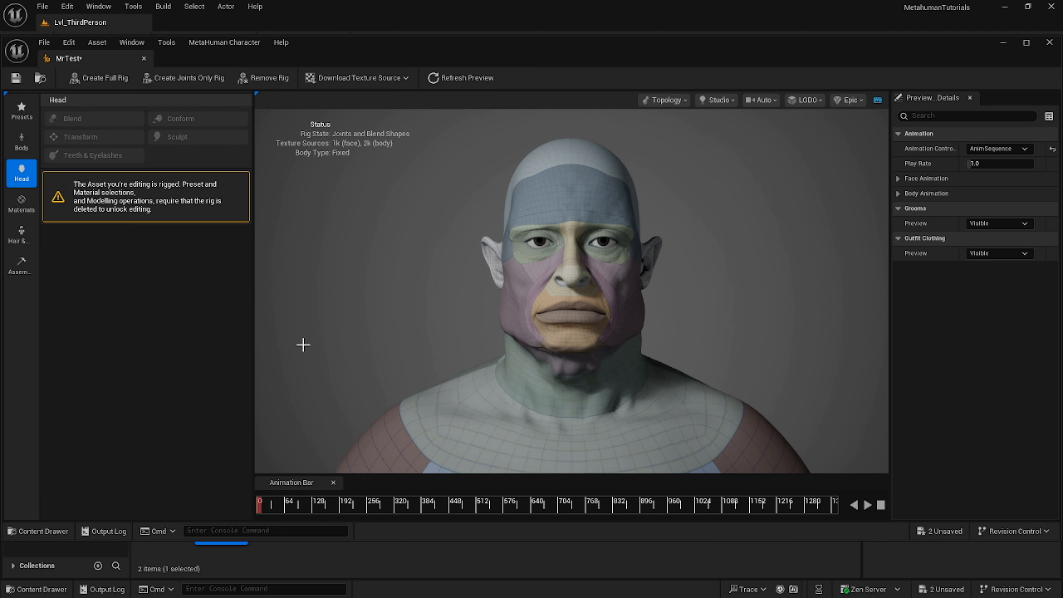
Examine the imported head and body together, checking the face and neck closely as well as the overall proportions
scroll(303, 345, down, 5)
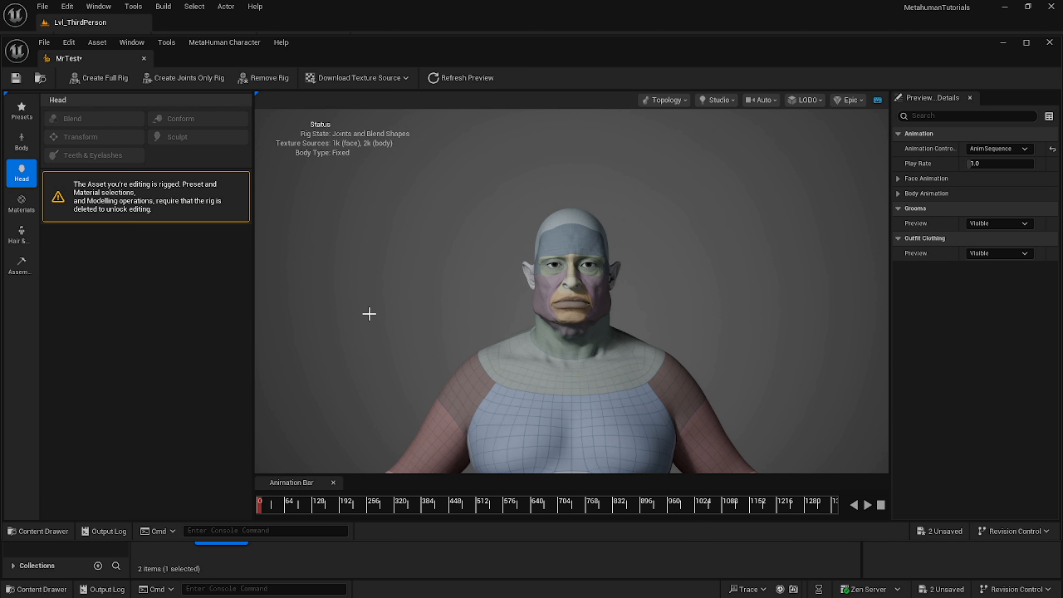
scroll(368, 314, down, 5)
scroll(368, 313, down, 4)
middle_drag(449, 348, 449, 341)
scroll(474, 343, up, 1)
scroll(465, 344, up, 4)
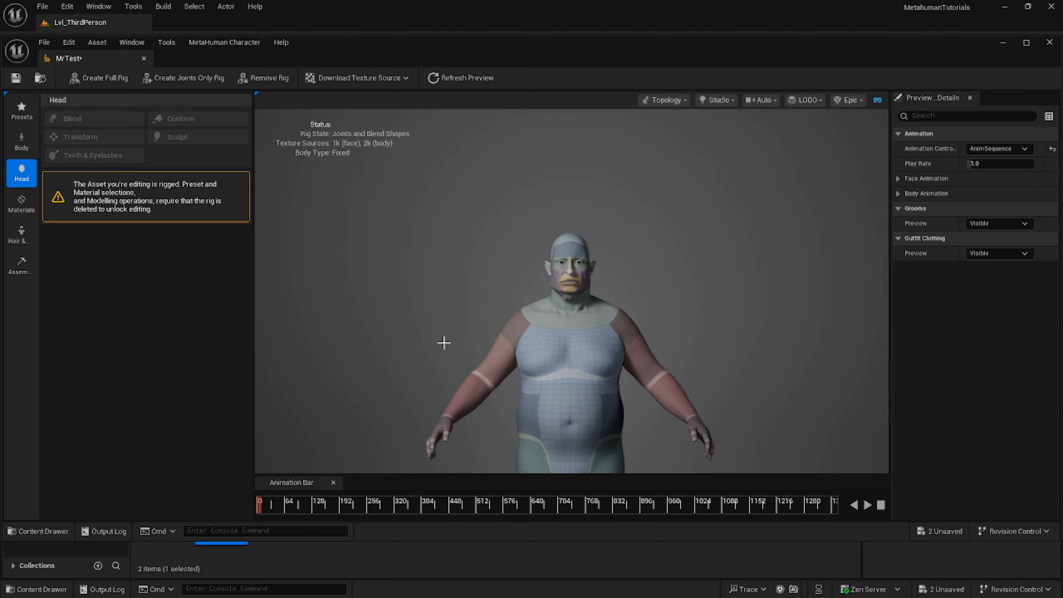
scroll(399, 329, up, 8)
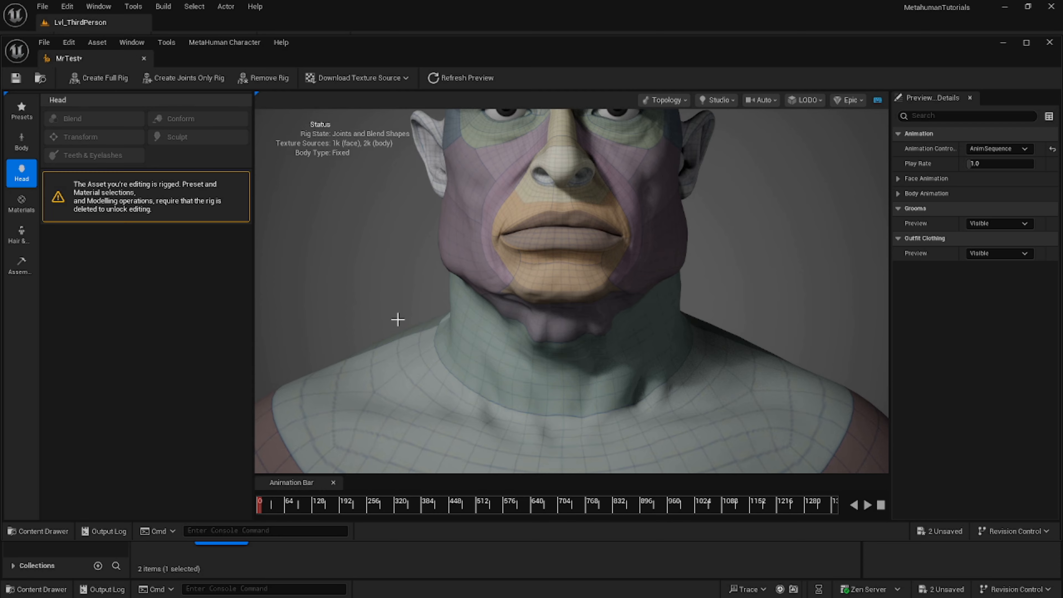
scroll(398, 319, down, 8)
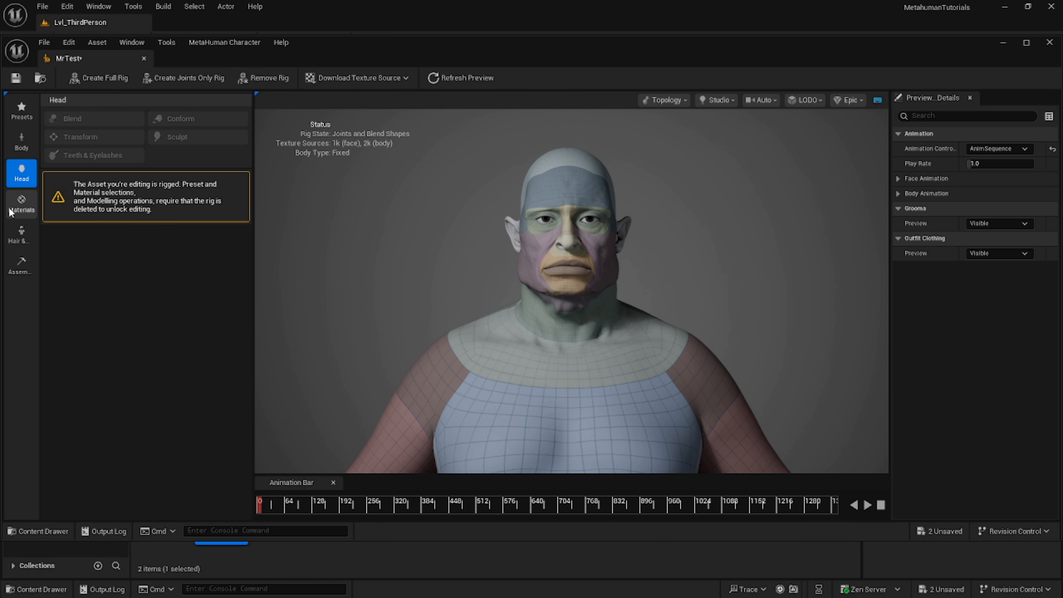
Open the material settings, play the preview animation on the rigged character, and stop it
click(19, 204)
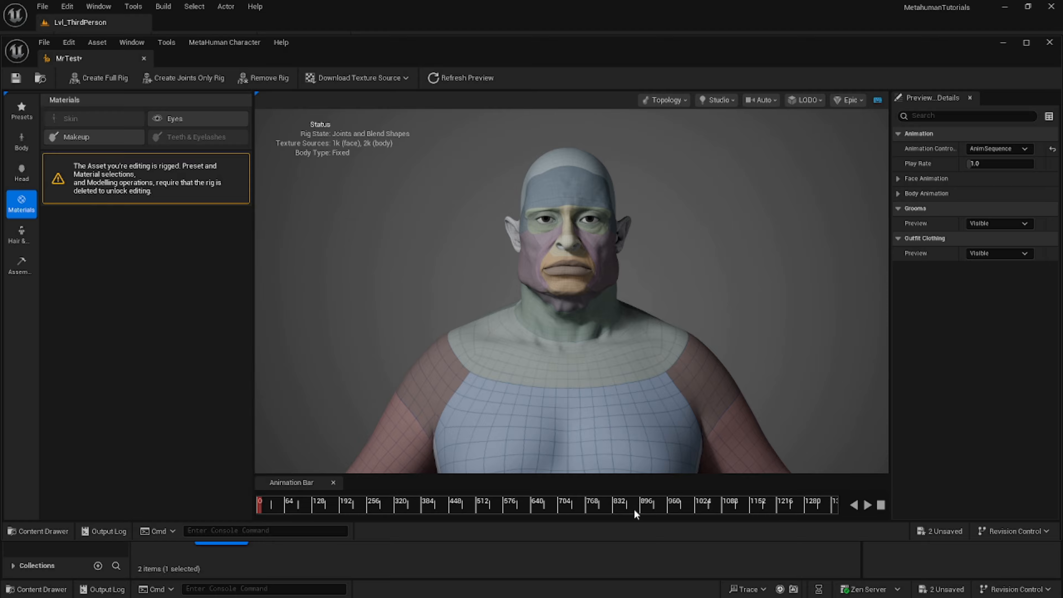
click(867, 505)
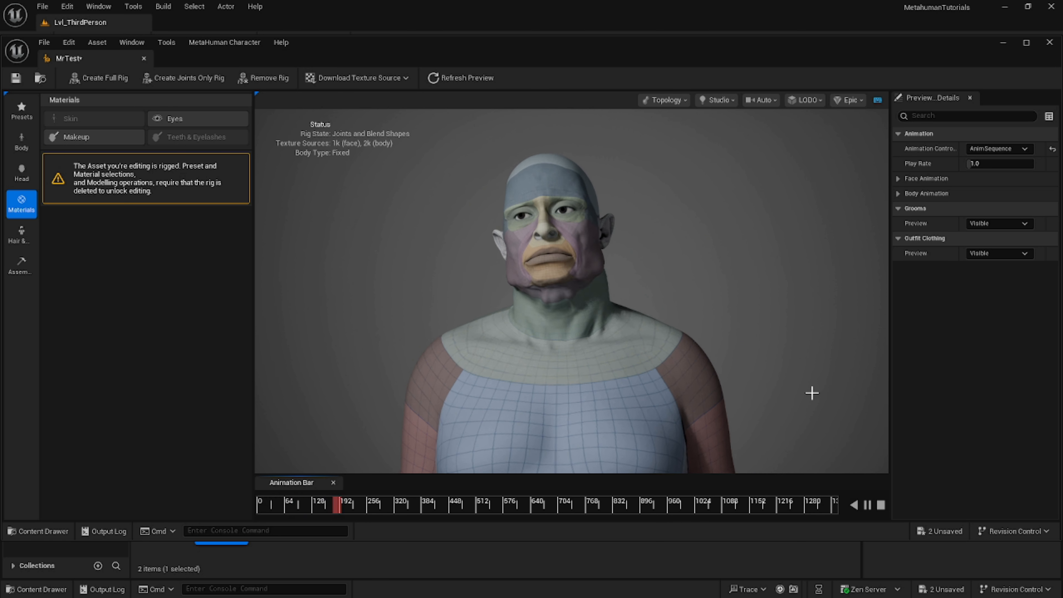
scroll(803, 406, down, 5)
scroll(803, 406, up, 2)
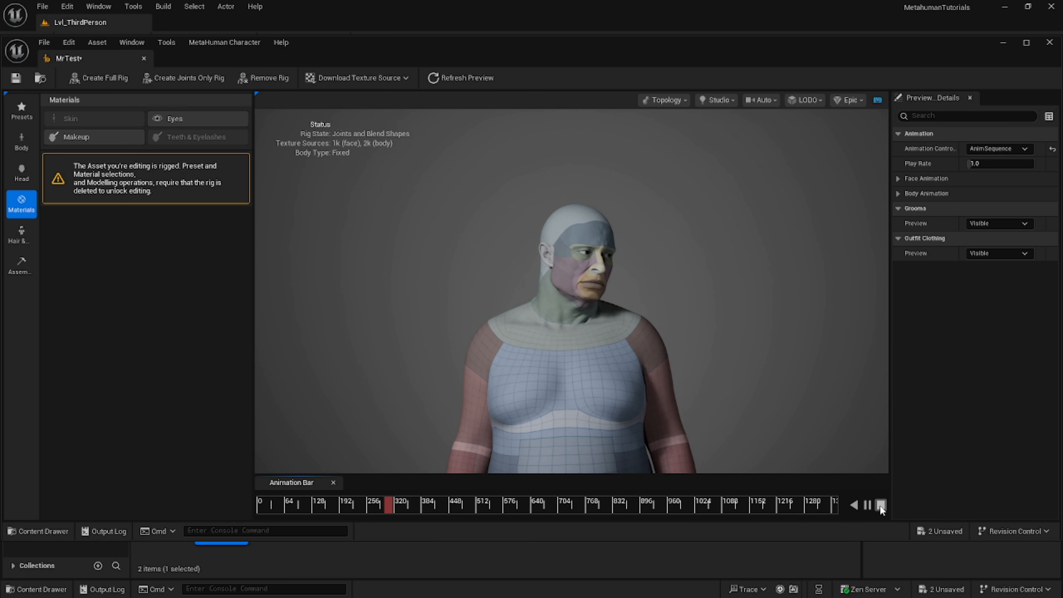
click(881, 505)
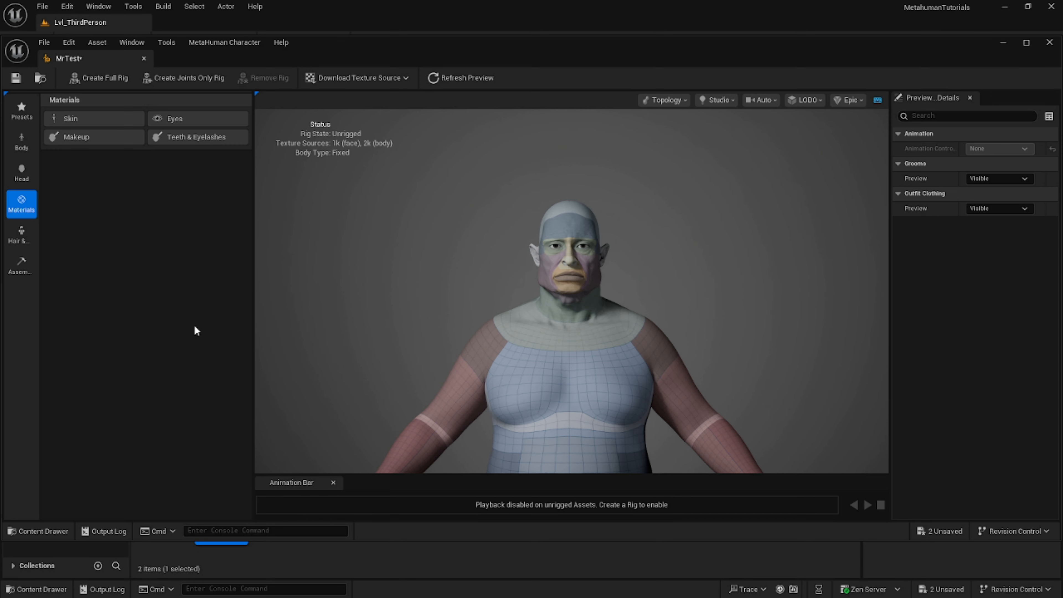
Open the skin material settings and examine the skin on the character's face and shoulders
scroll(402, 293, up, 6)
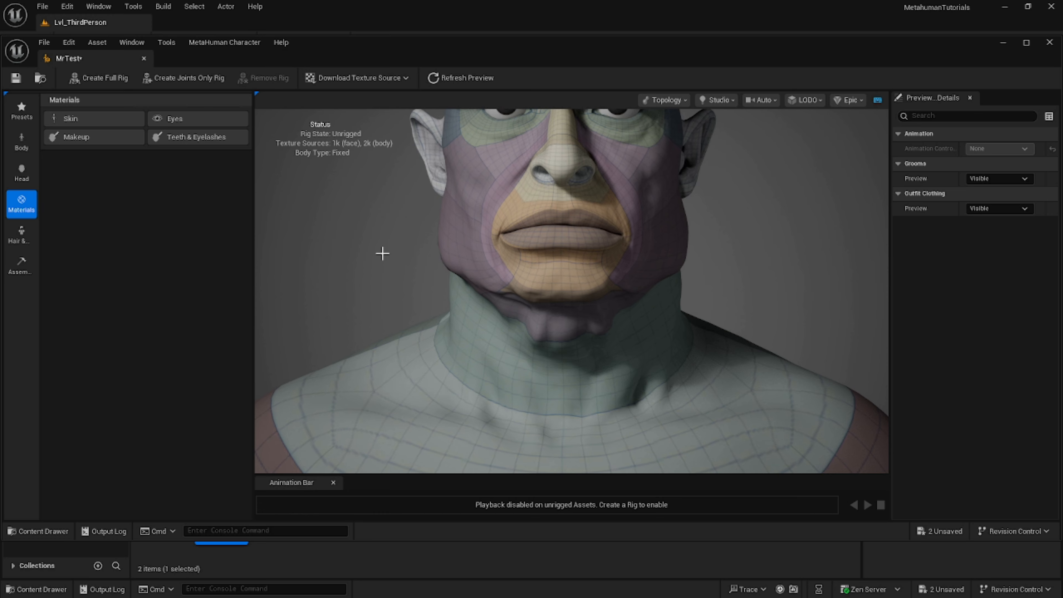
middle_drag(388, 255, 388, 389)
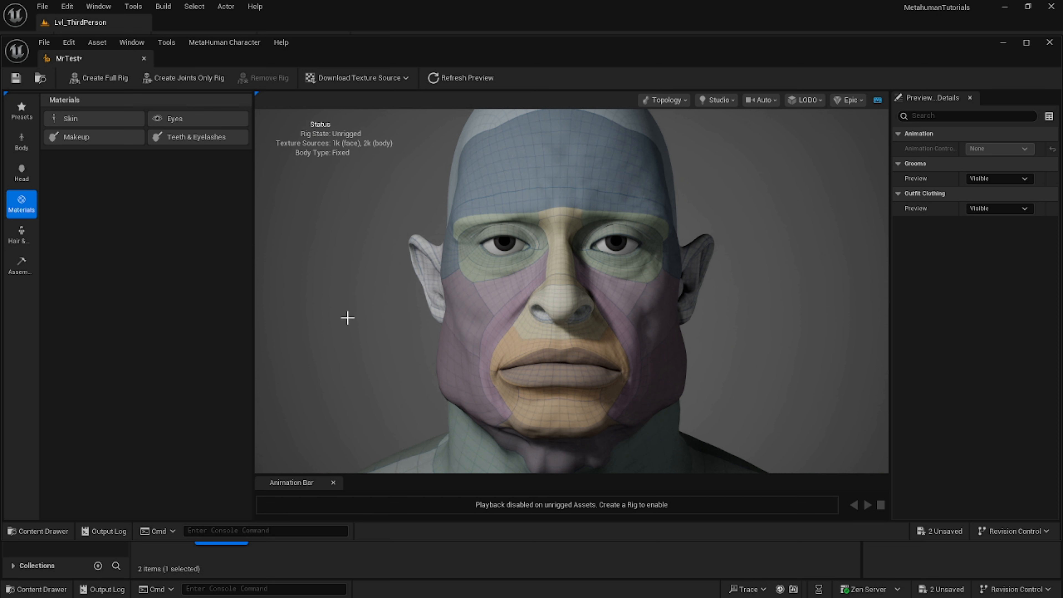
click(55, 118)
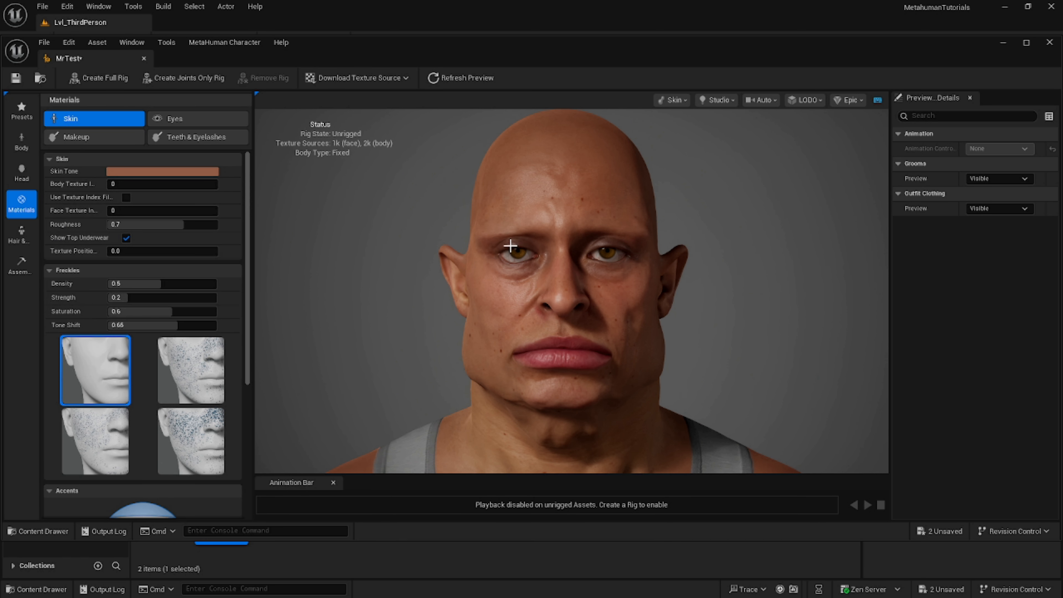
scroll(410, 299, up, 4)
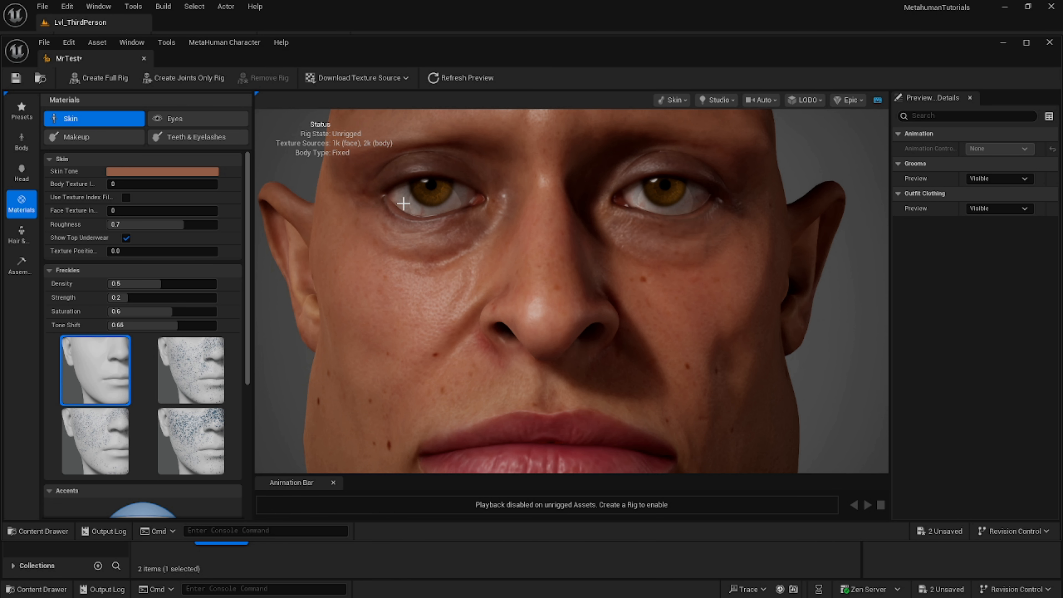
scroll(339, 287, down, 5)
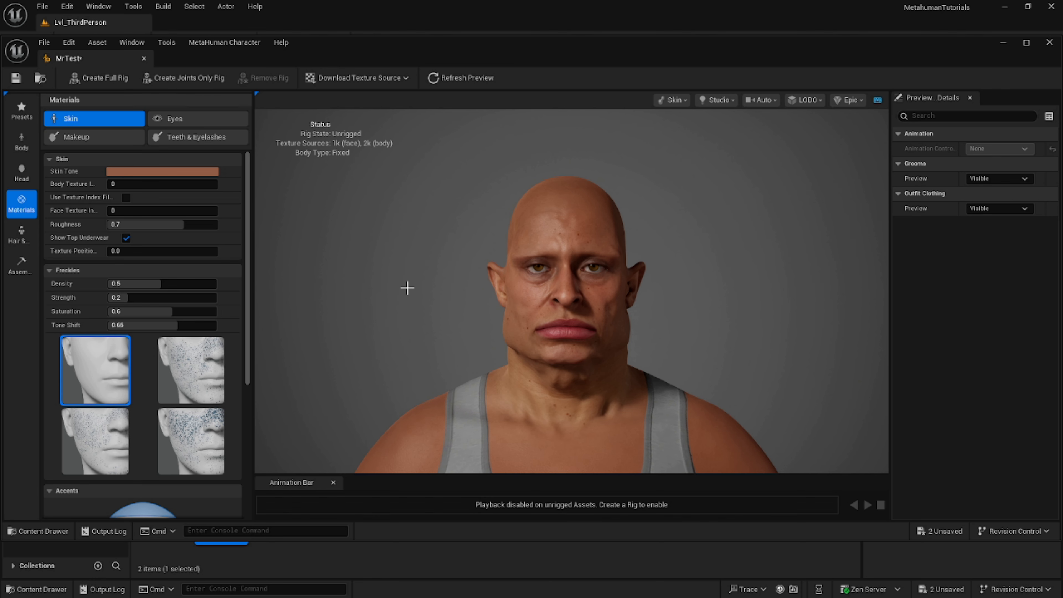
scroll(415, 288, up, 3)
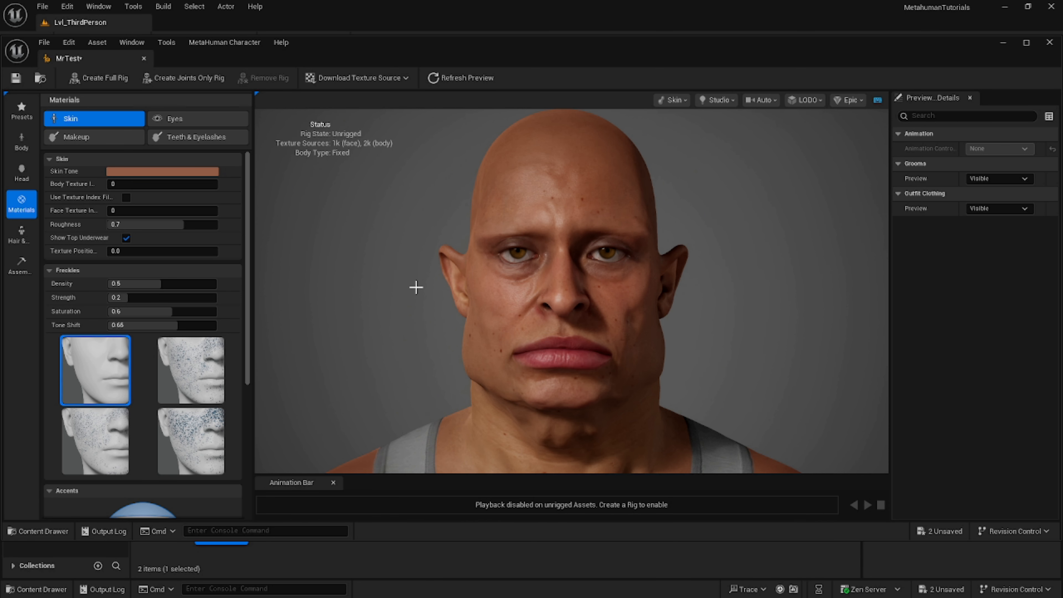
scroll(415, 288, down, 4)
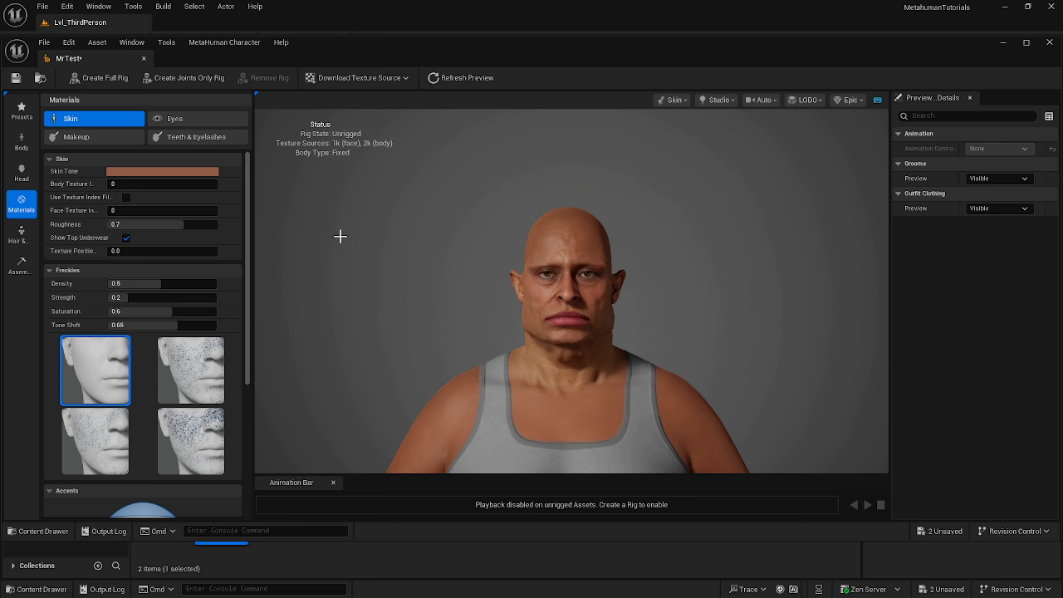
Create a full rig for the character and review the available character data export commands
click(85, 74)
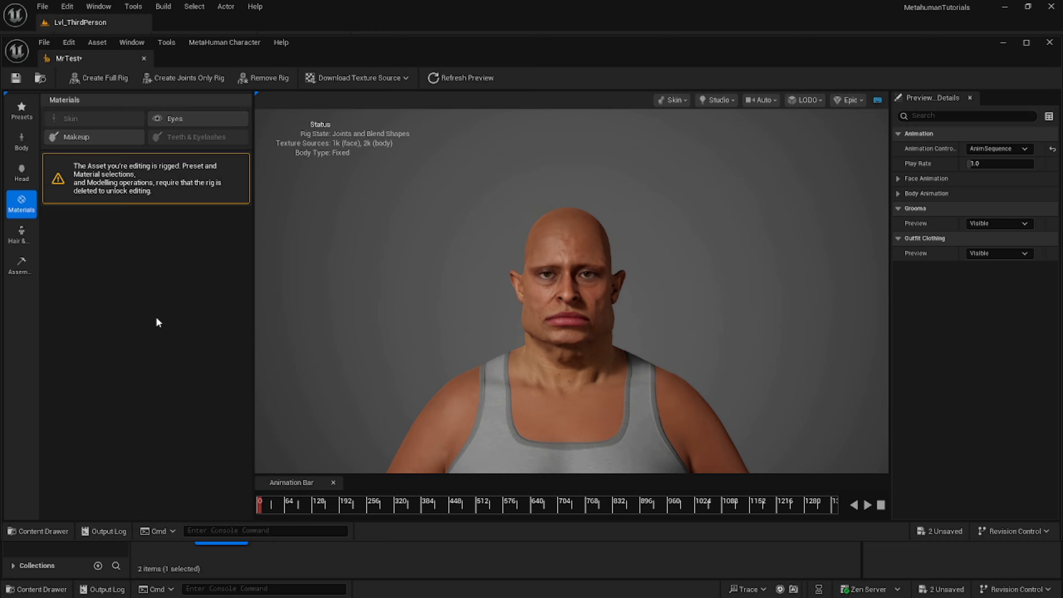
click(200, 43)
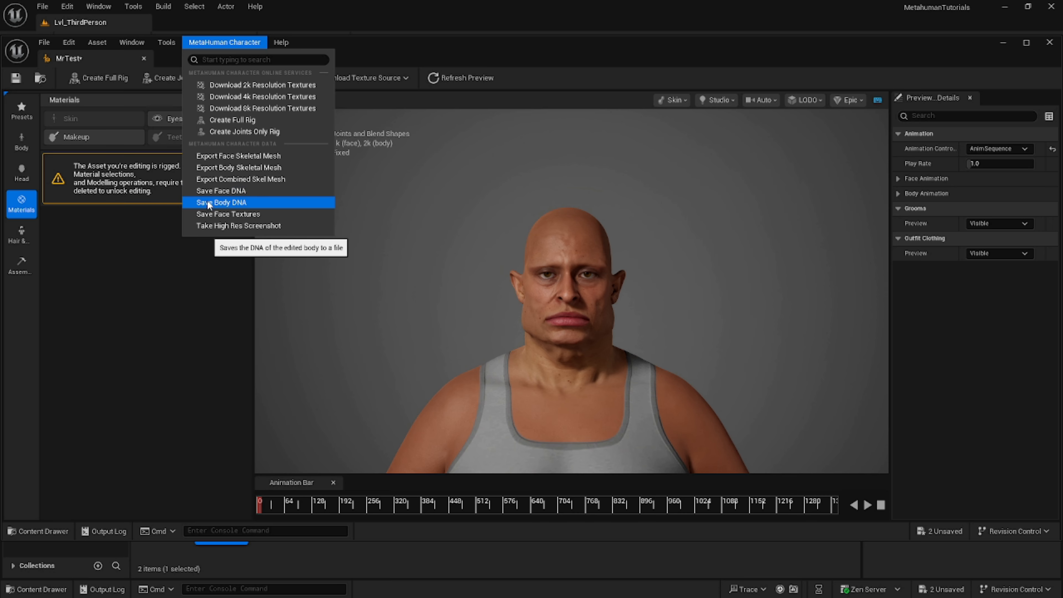
click(153, 304)
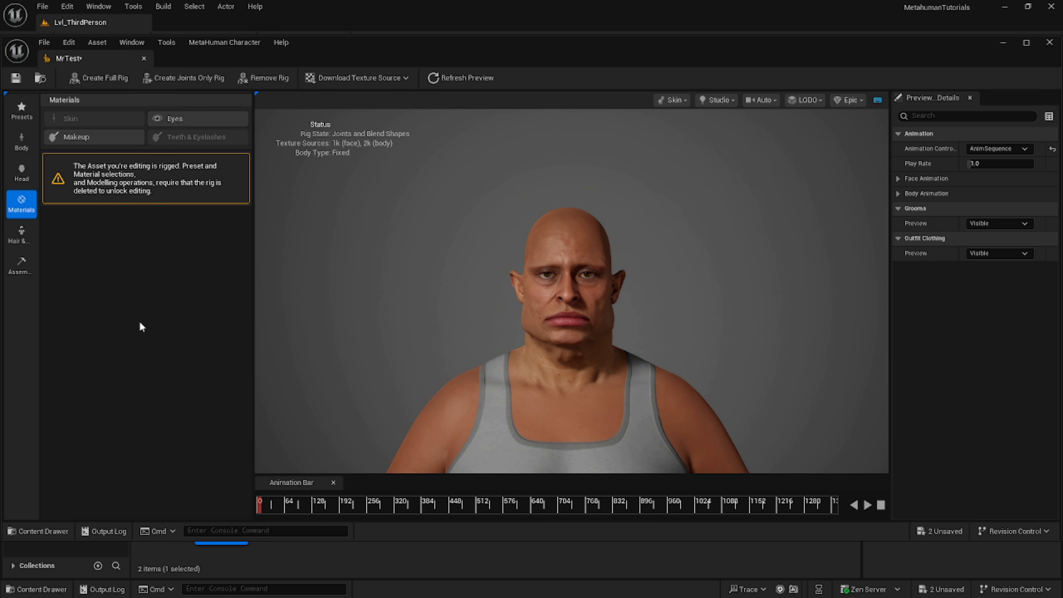